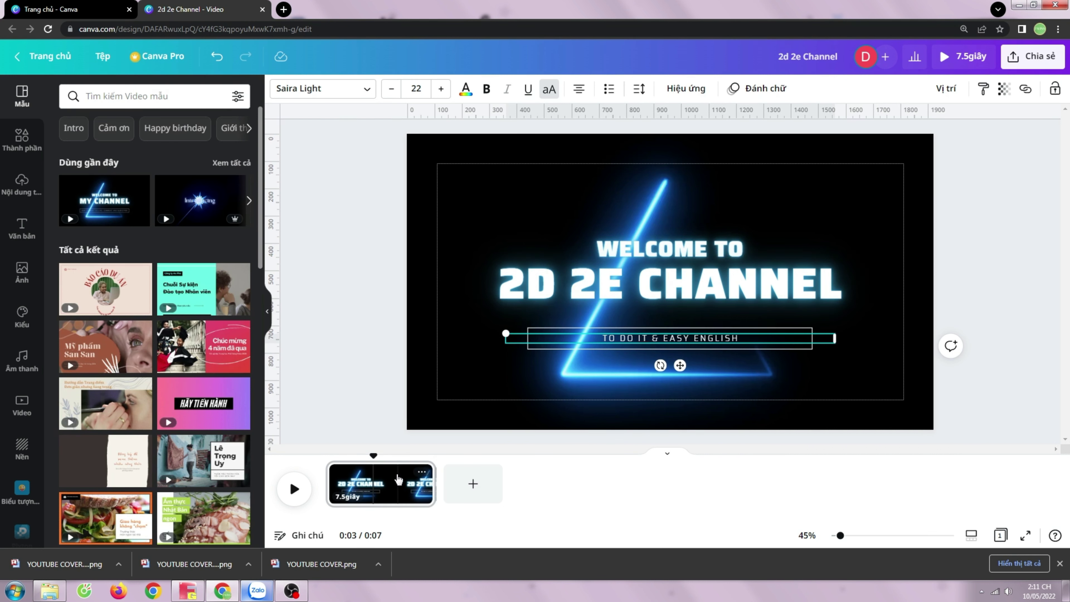
# Play the channel intro from its beginning to preview the animation.
pyautogui.click(334, 462)
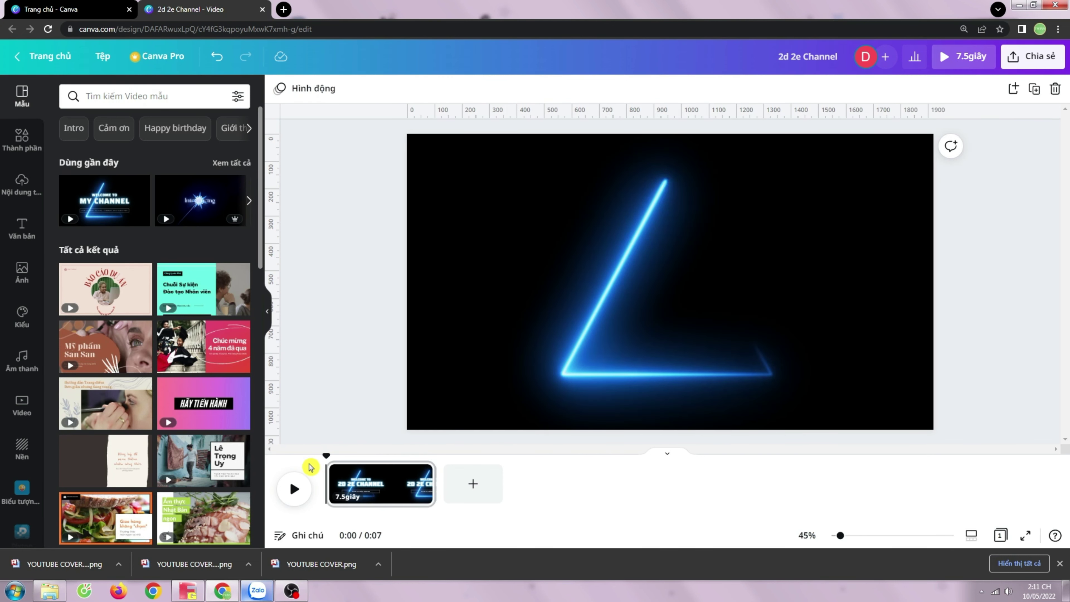
pyautogui.click(294, 489)
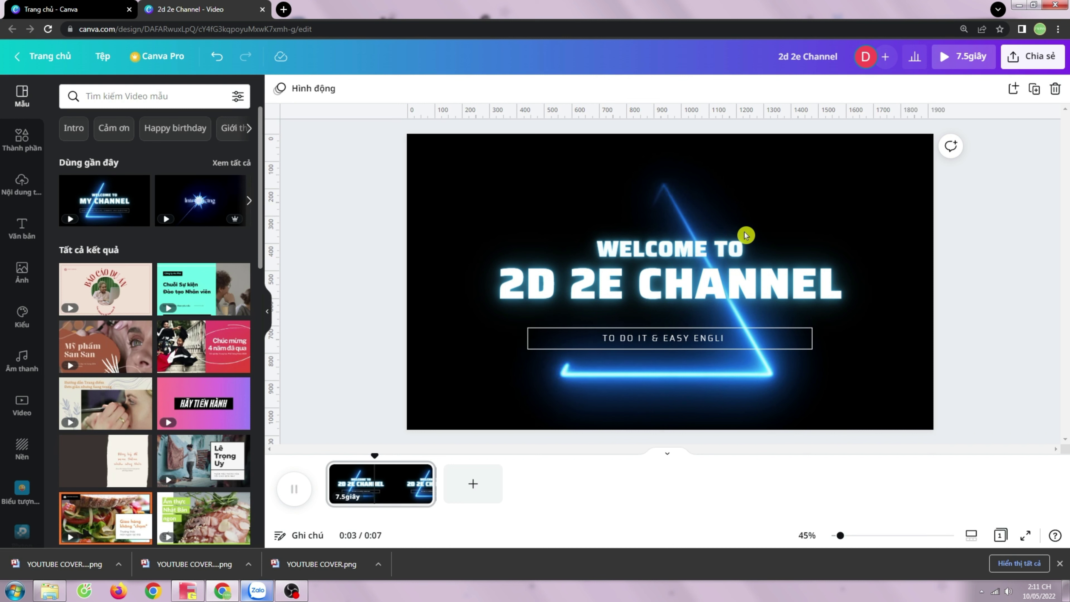
pyautogui.click(882, 211)
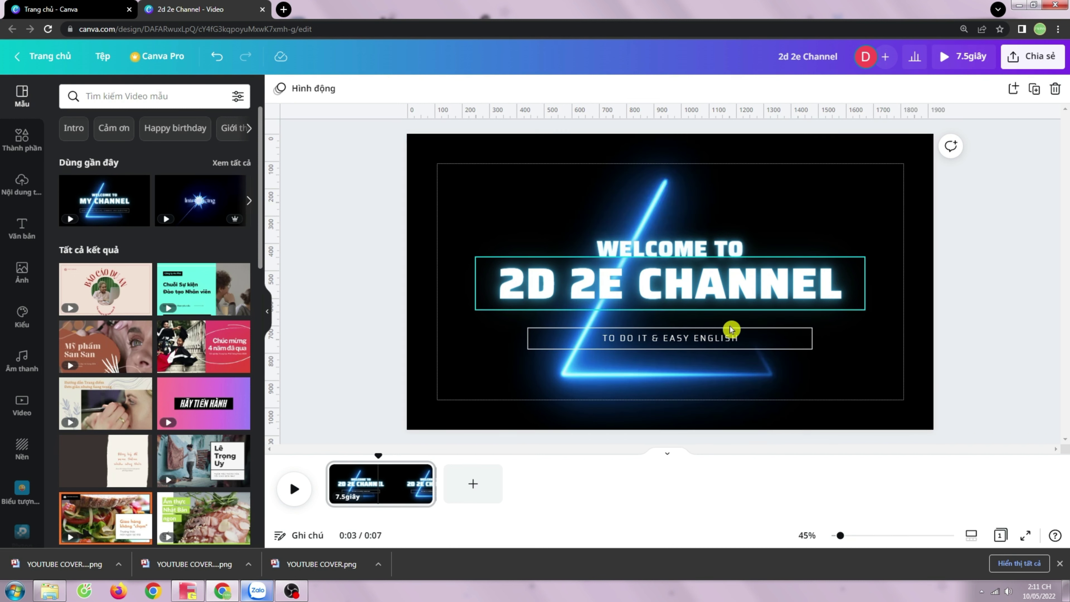
# Trim the intro's background video to 5.0 seconds by cutting off its end, and apply the trim.
pyautogui.click(921, 147)
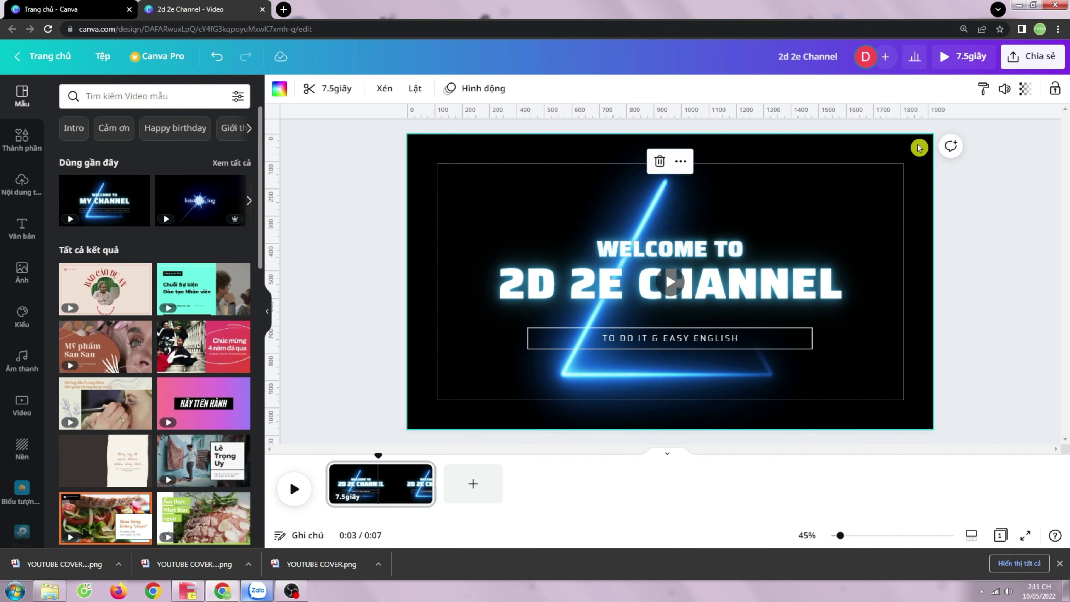
pyautogui.click(330, 93)
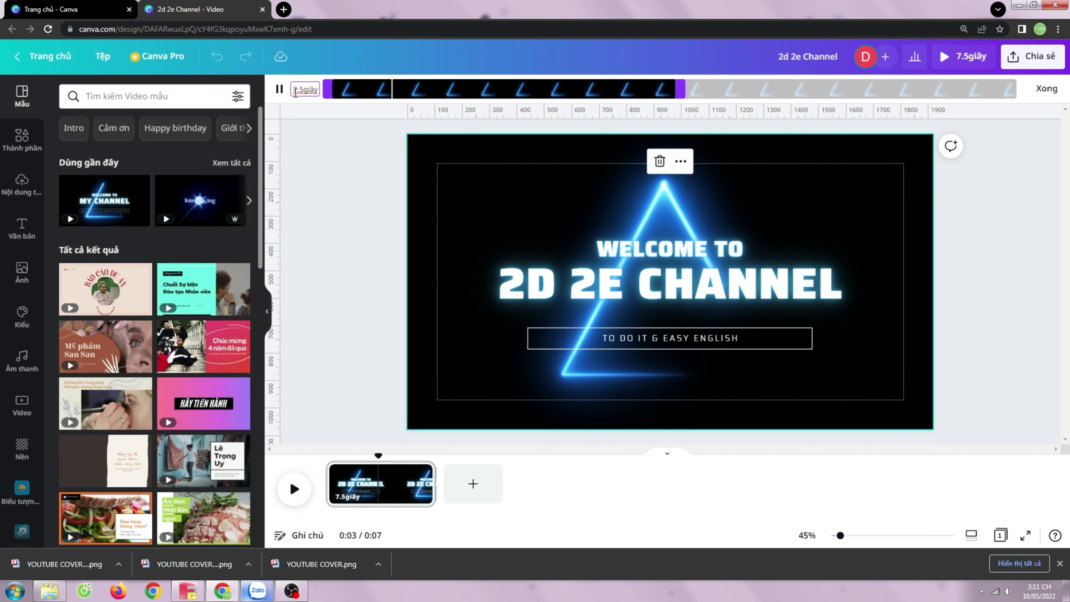
pyautogui.press('space')
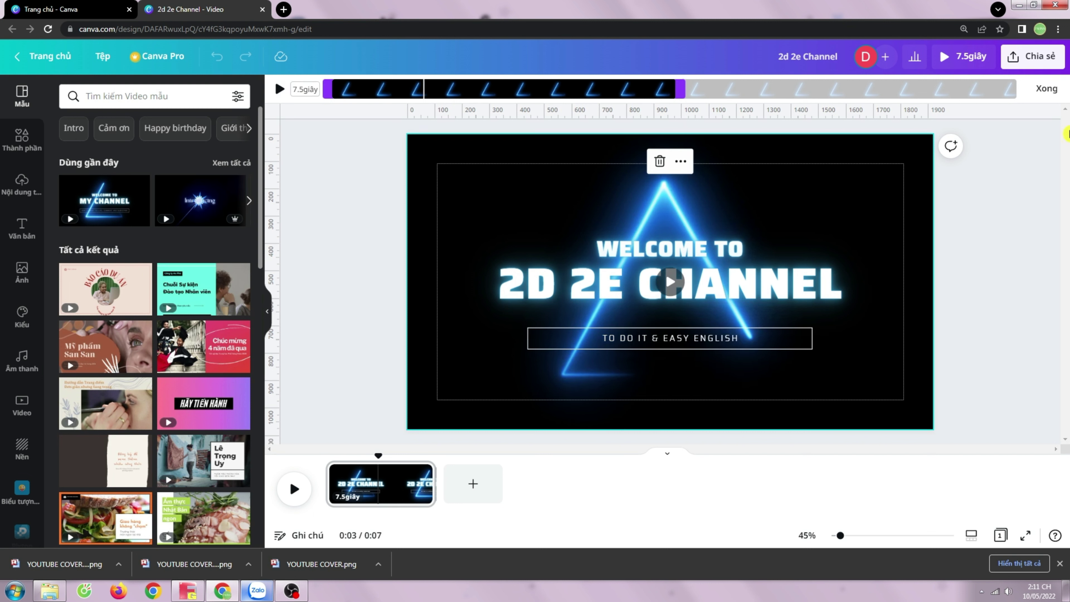
pyautogui.moveTo(1015, 91); pyautogui.dragTo(564, 114)
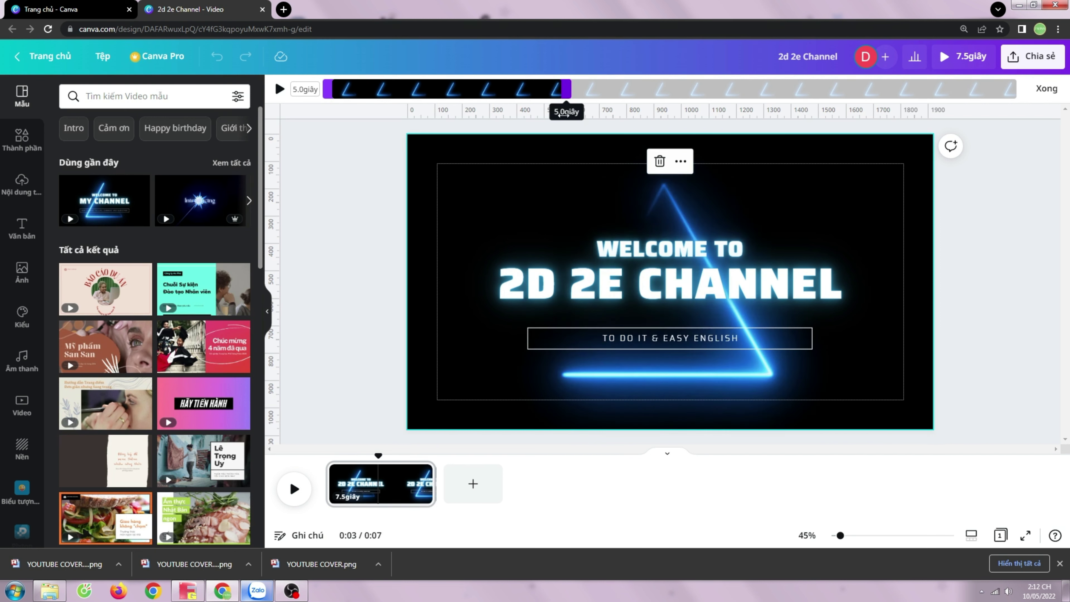
pyautogui.click(1047, 90)
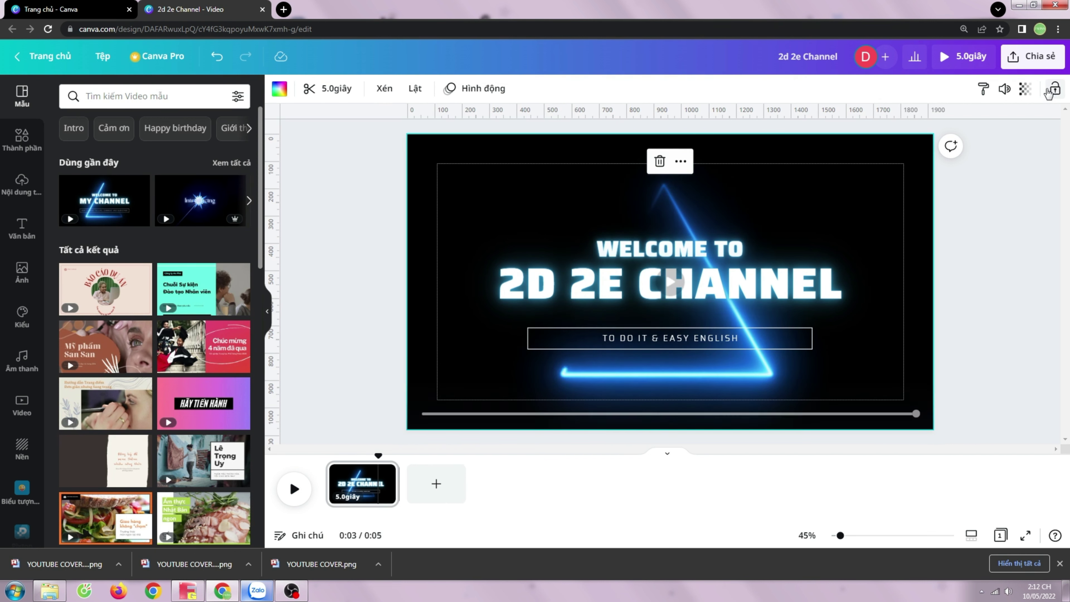
# Preview the shortened intro in the editor and in the enlarged player, and look at its sharing and download options.
pyautogui.click(697, 413)
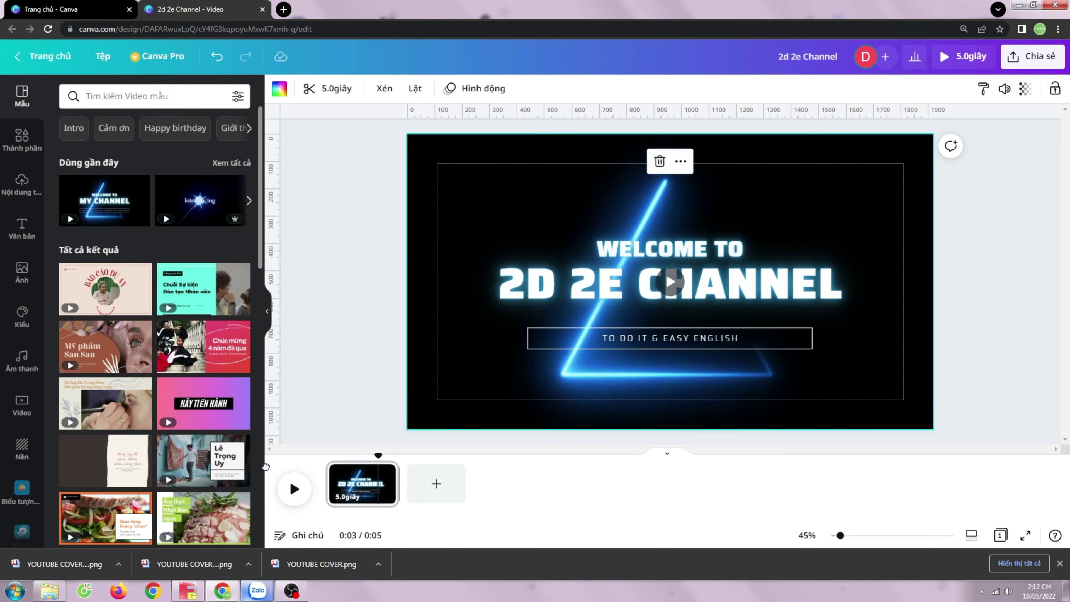
pyautogui.click(294, 489)
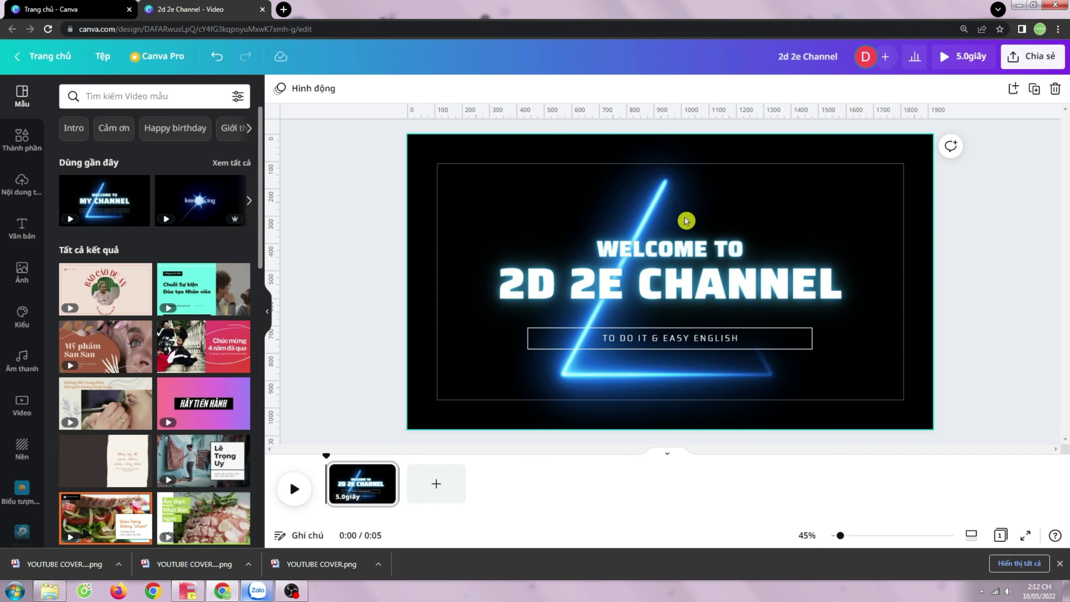
pyautogui.click(960, 62)
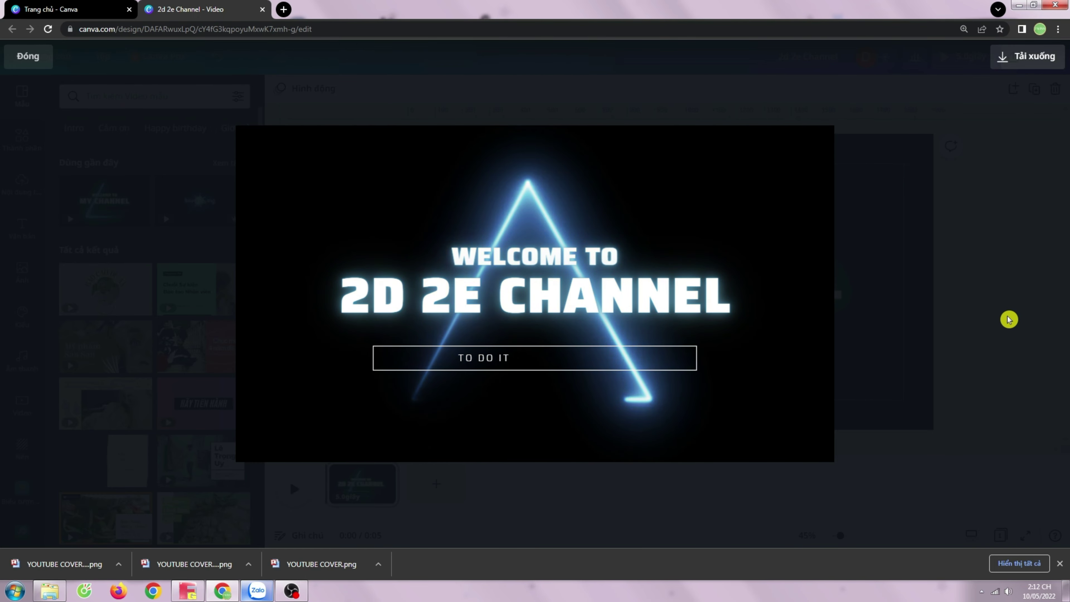
pyautogui.click(28, 56)
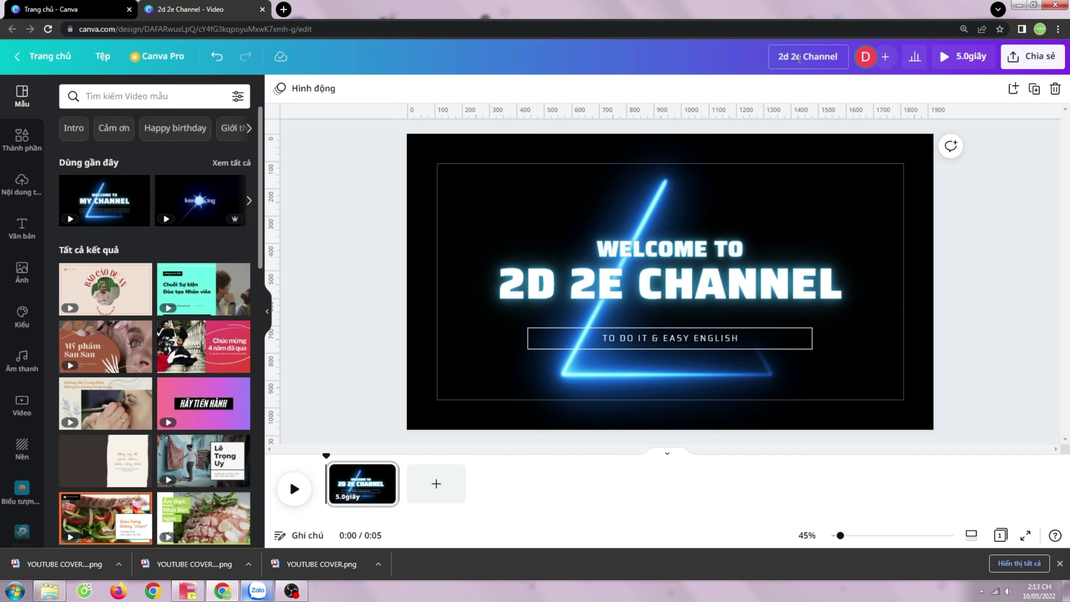
pyautogui.click(1036, 56)
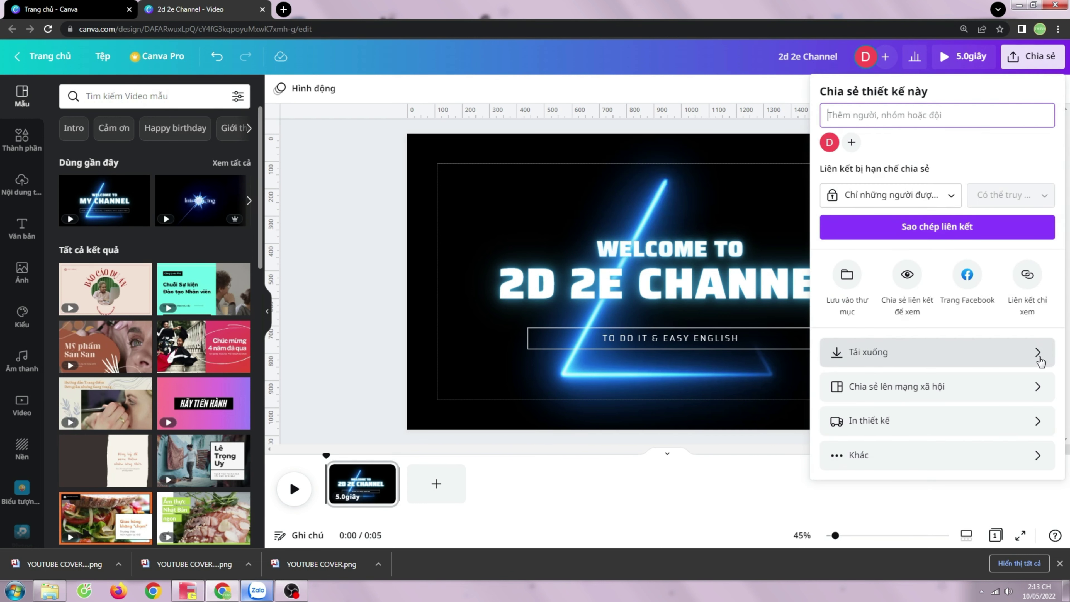
pyautogui.click(712, 498)
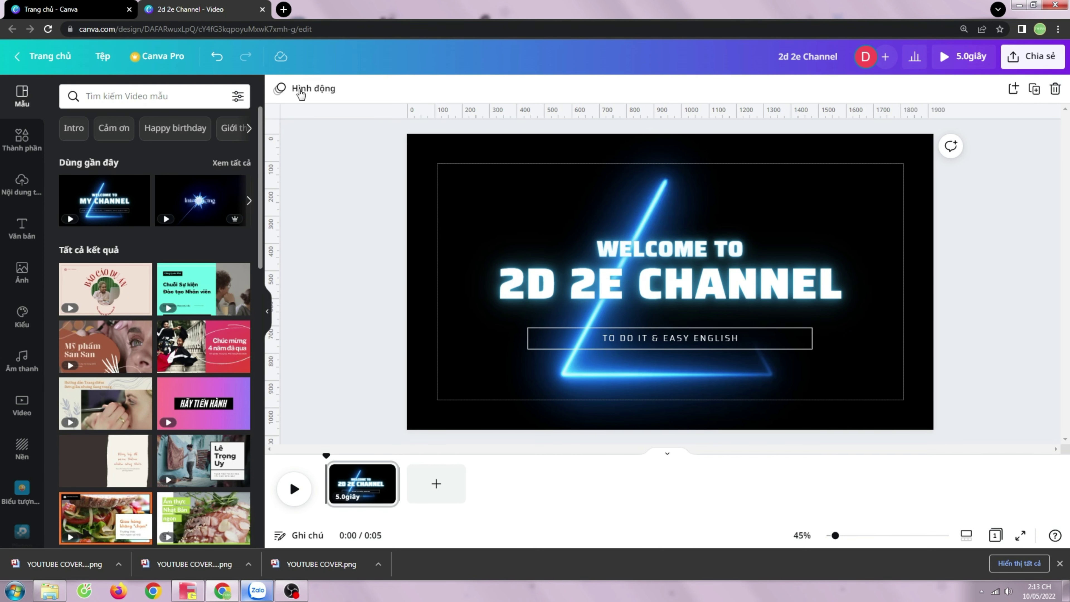
# Close the intro design and create a new blank Video design.
pyautogui.click(261, 10)
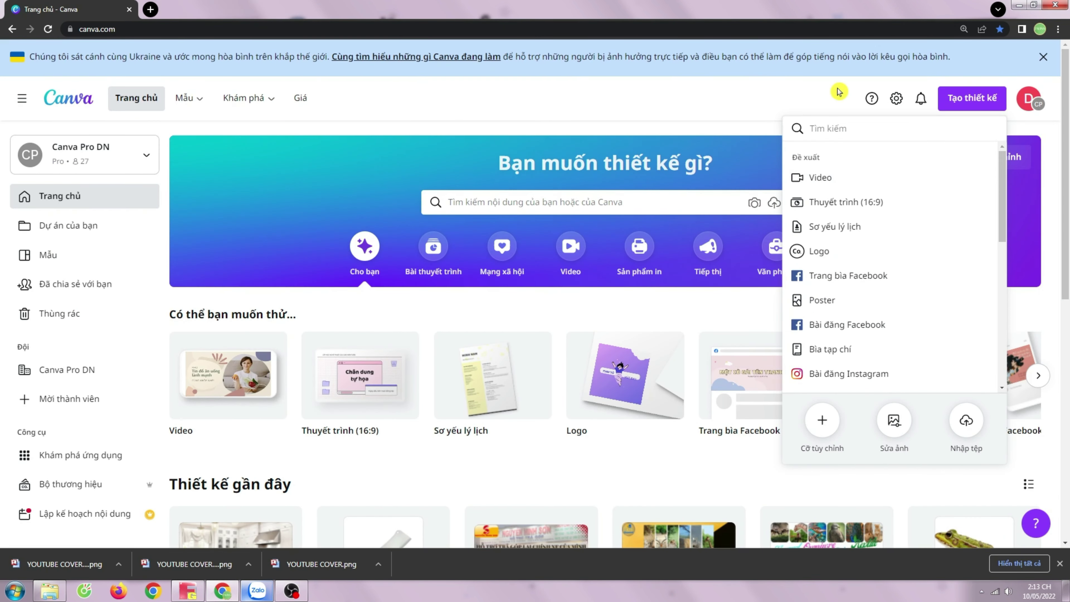
pyautogui.click(819, 177)
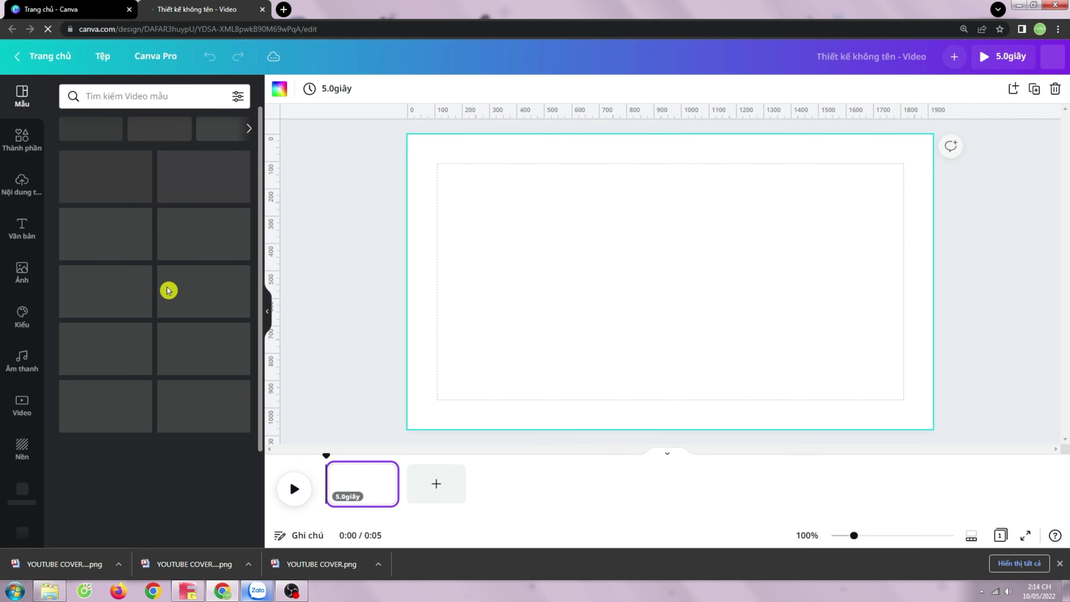
# Search the video templates for ENDING and apply the dark green THANK YOU FOR WATCHING template with the yellow brush stroke.
pyautogui.click(155, 95)
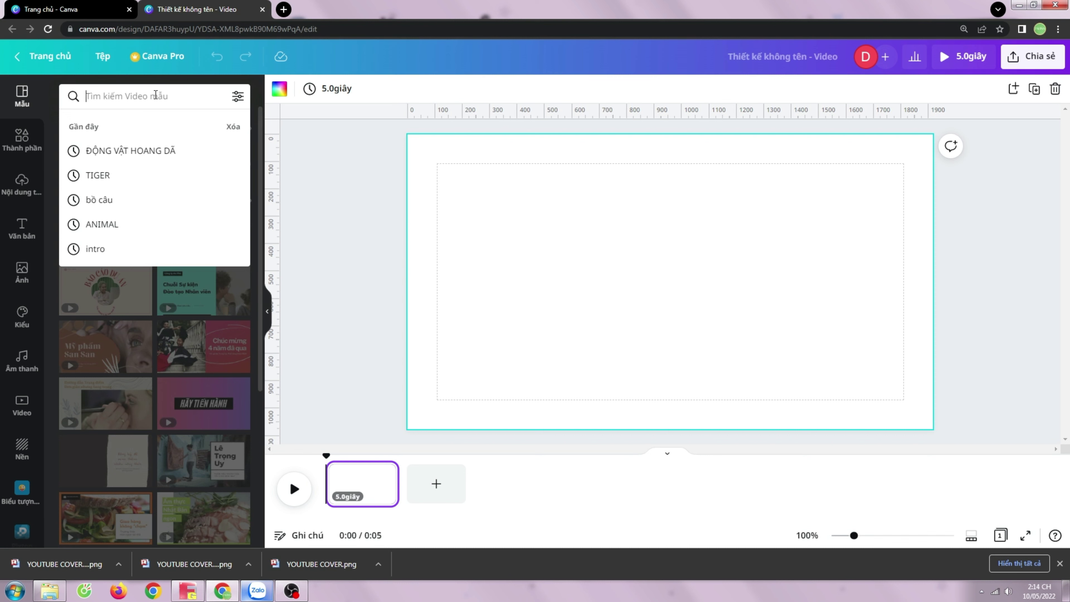
pyautogui.write('ENDING')
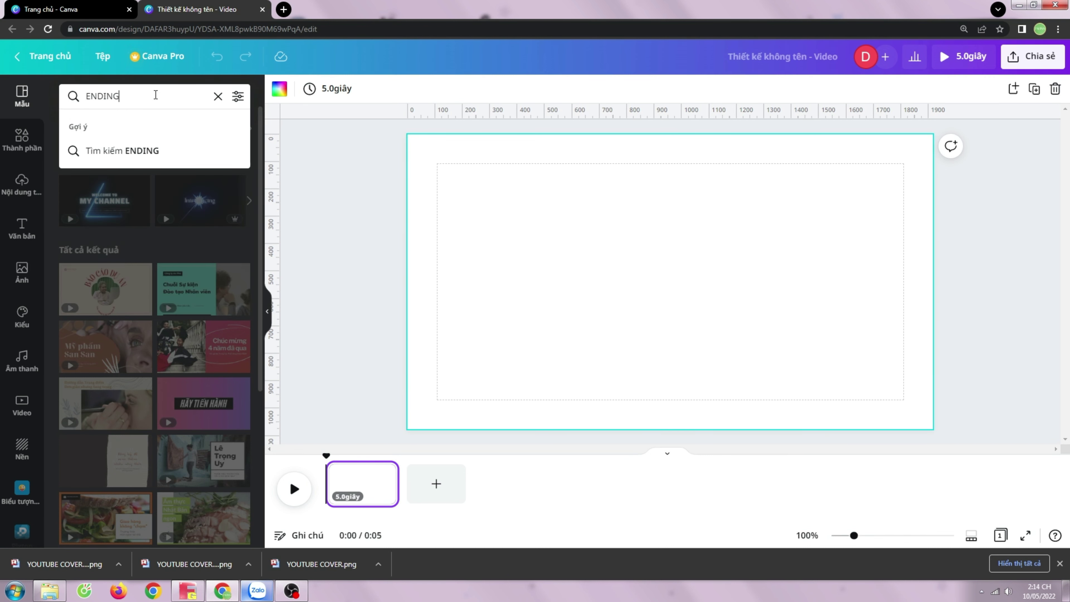
pyautogui.press('Return')
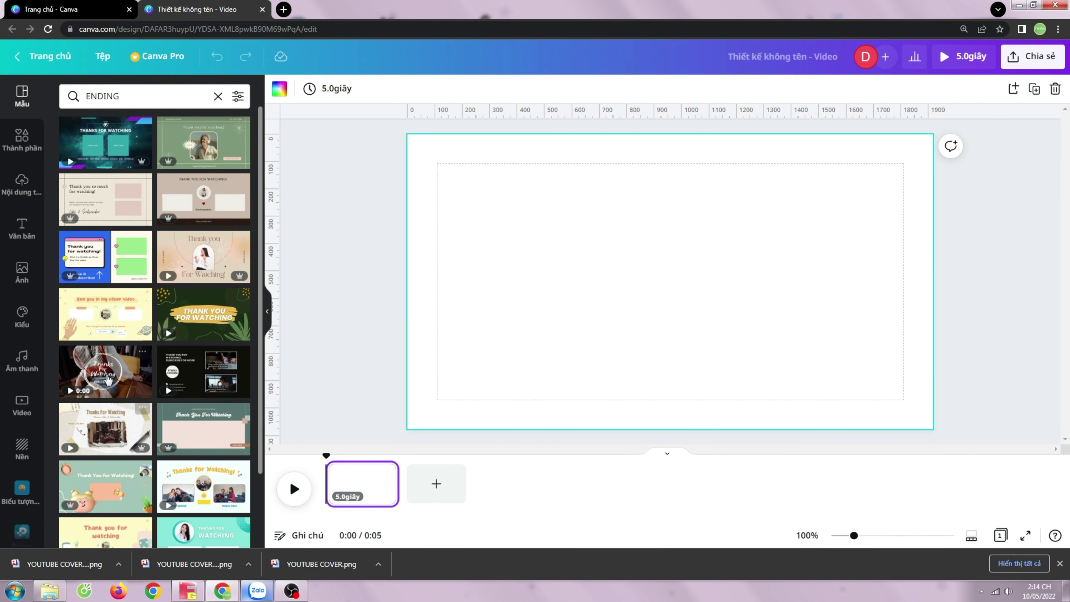
pyautogui.scroll(-8, 196, 393)
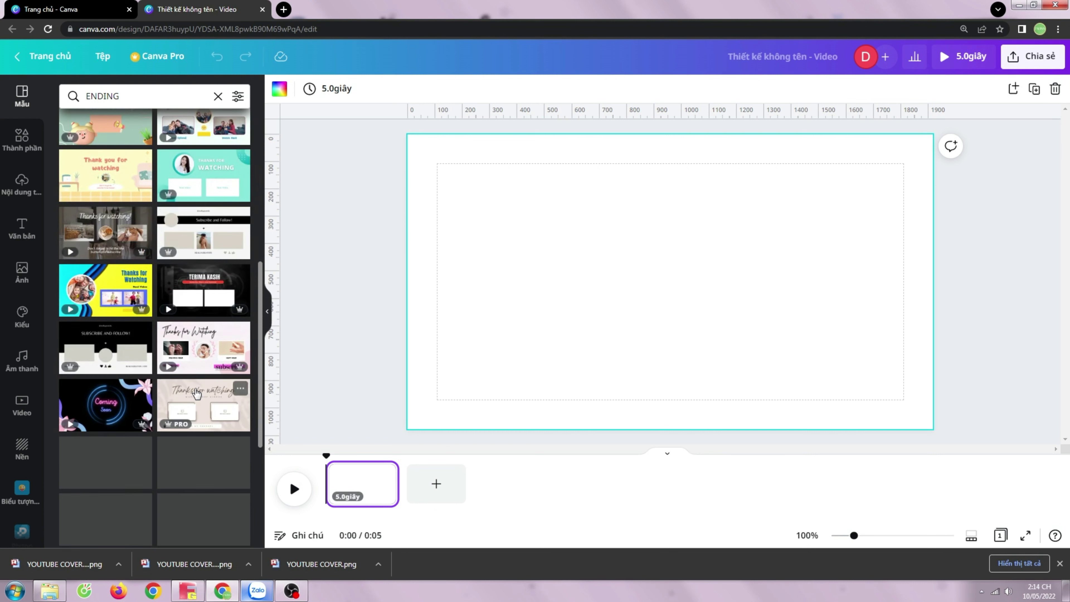
pyautogui.scroll(8, 197, 393)
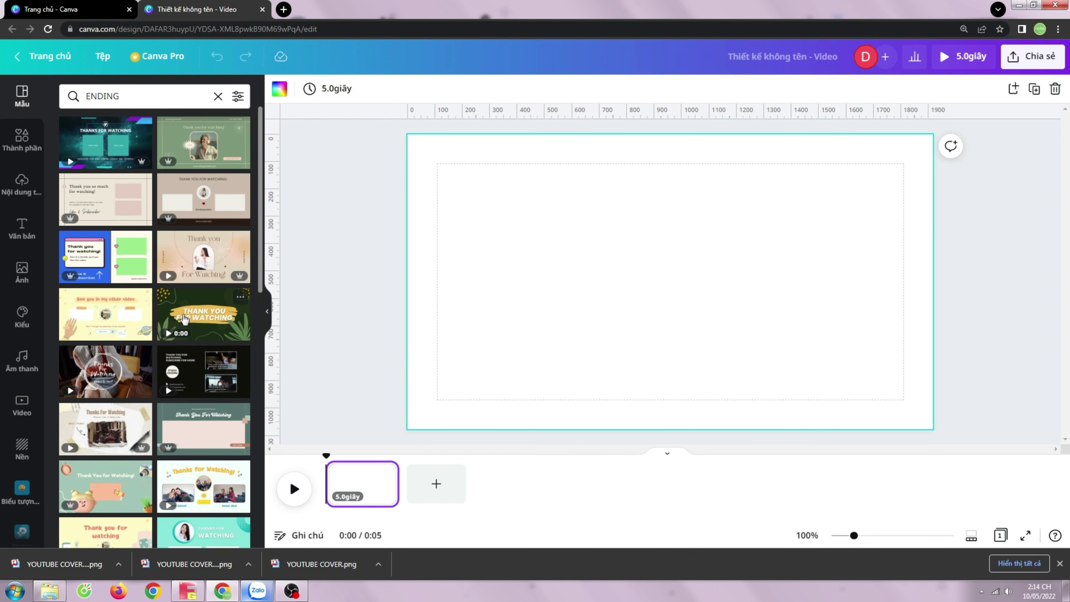
pyautogui.click(204, 314)
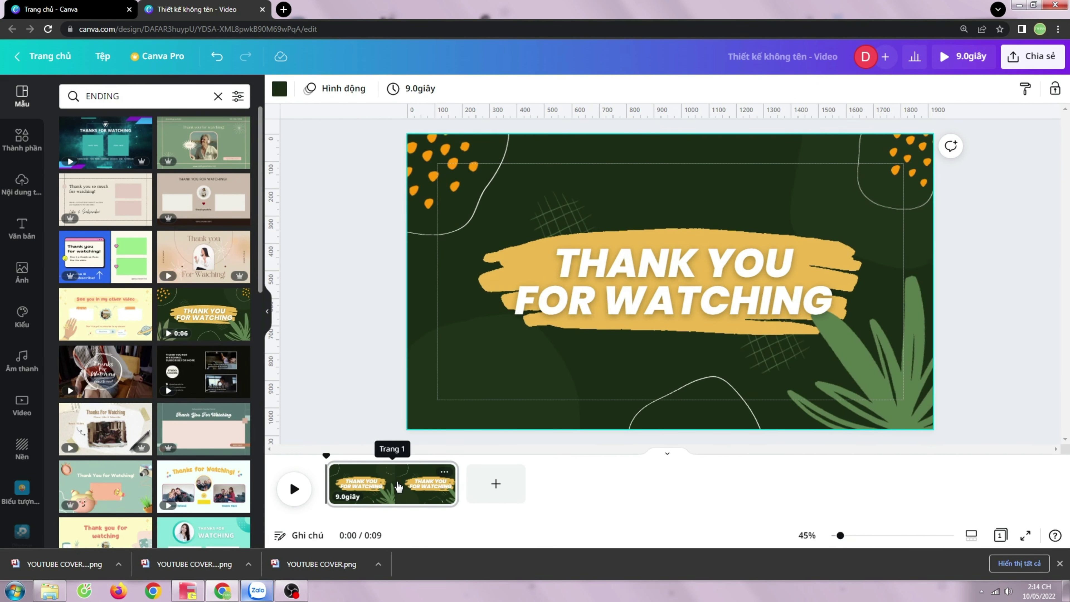
# Duplicate the ending page and shorten both pages to 5.0 seconds each.
pyautogui.click(444, 473)
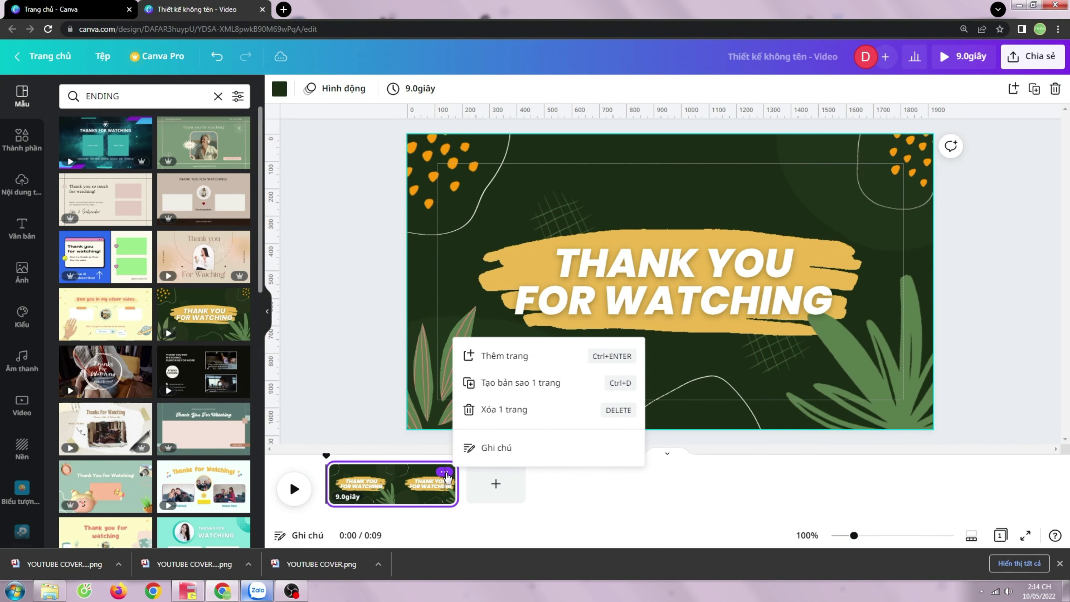
pyautogui.click(540, 382)
pyautogui.click(417, 489)
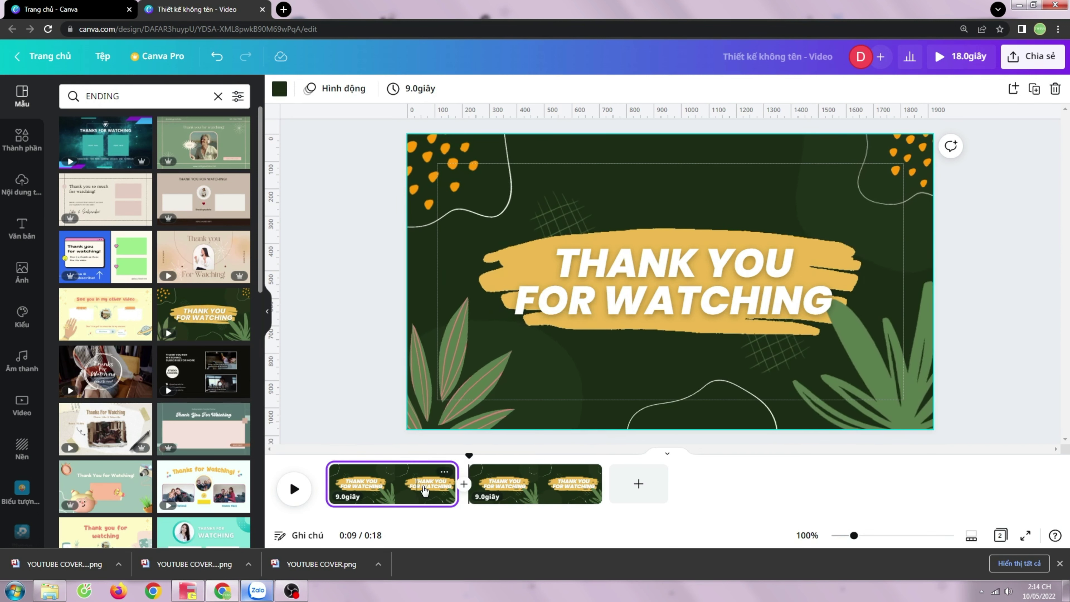
pyautogui.moveTo(453, 470); pyautogui.dragTo(395, 473)
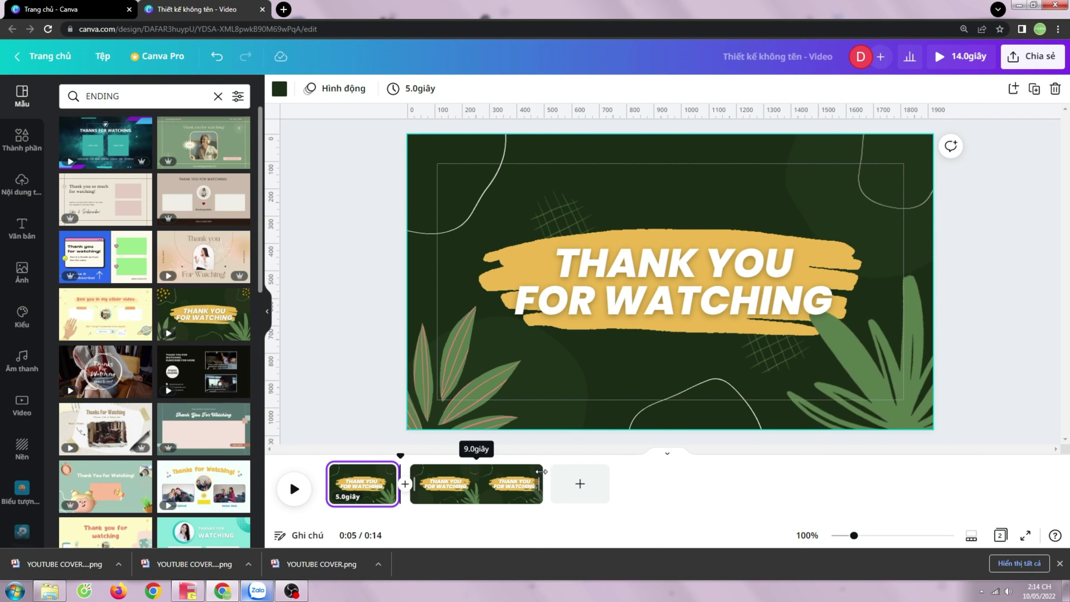
pyautogui.moveTo(545, 475); pyautogui.dragTo(482, 473)
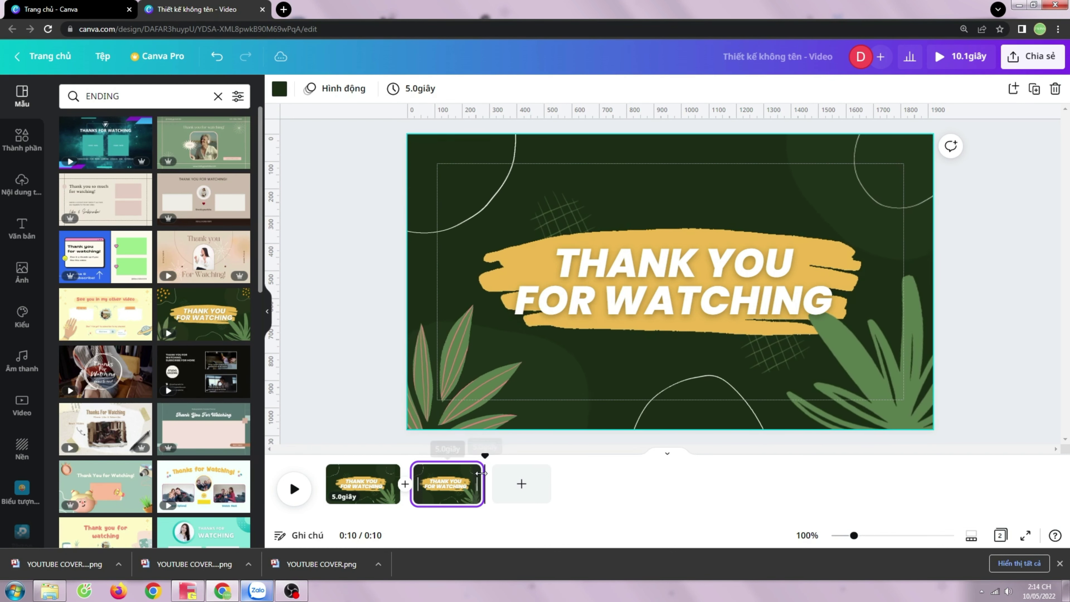
# Delete the THANK YOU FOR WATCHING text from the second page, keeping the yellow brush stroke.
pyautogui.click(666, 262)
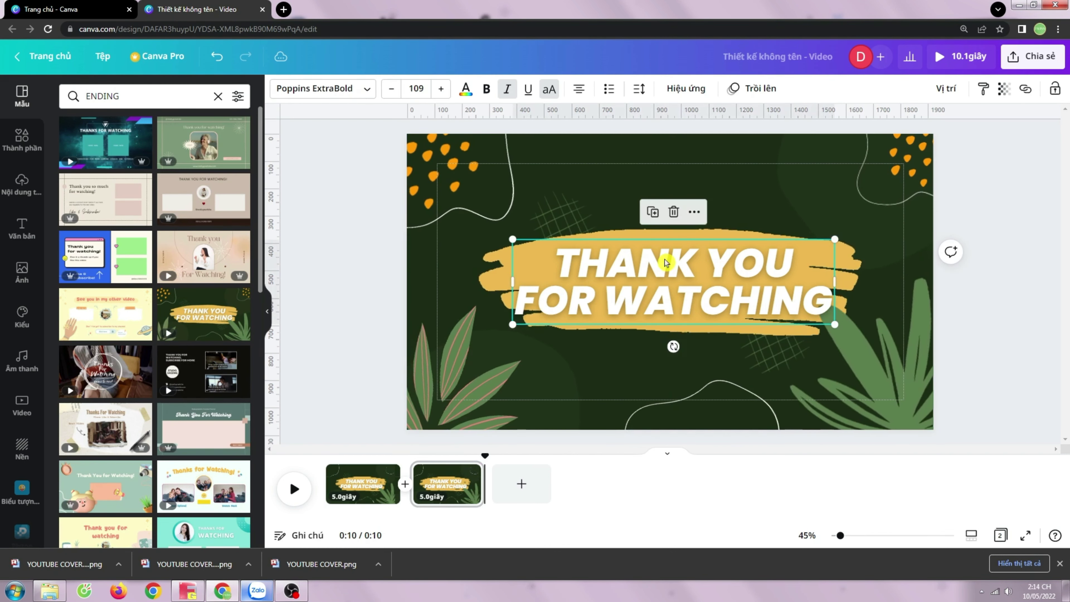
pyautogui.press('Delete')
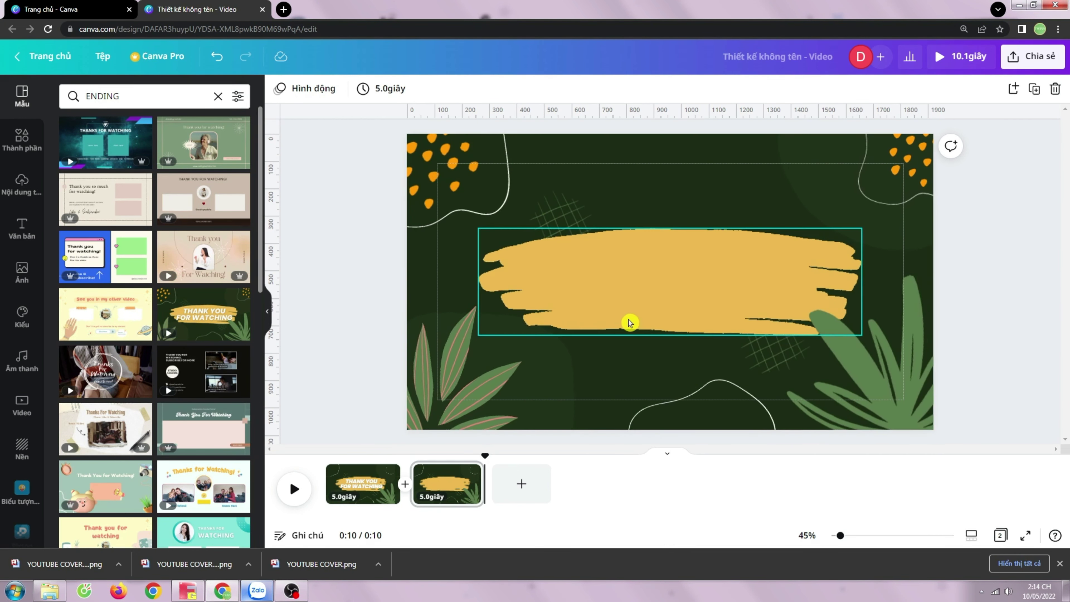
pyautogui.click(684, 370)
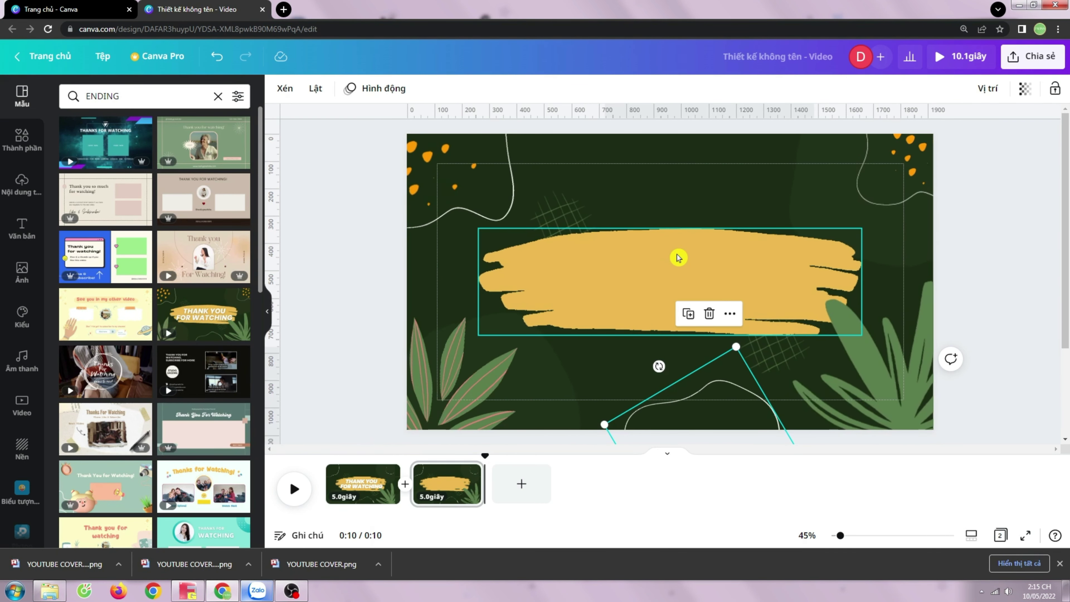
# Select the THANK YOU FOR WATCHING text on the first page.
pyautogui.click(356, 489)
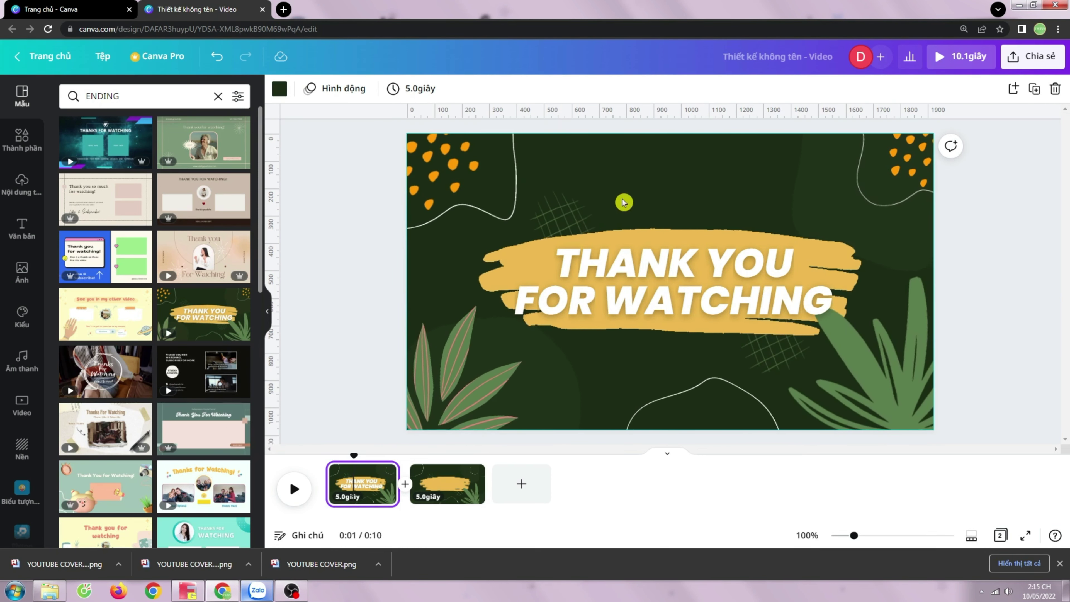
pyautogui.click(744, 293)
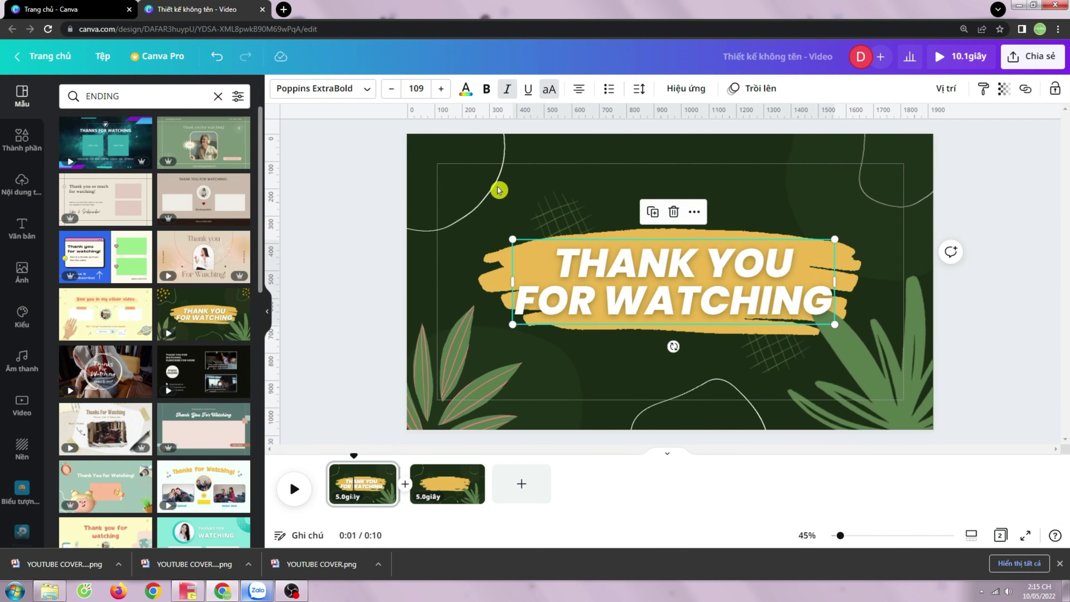